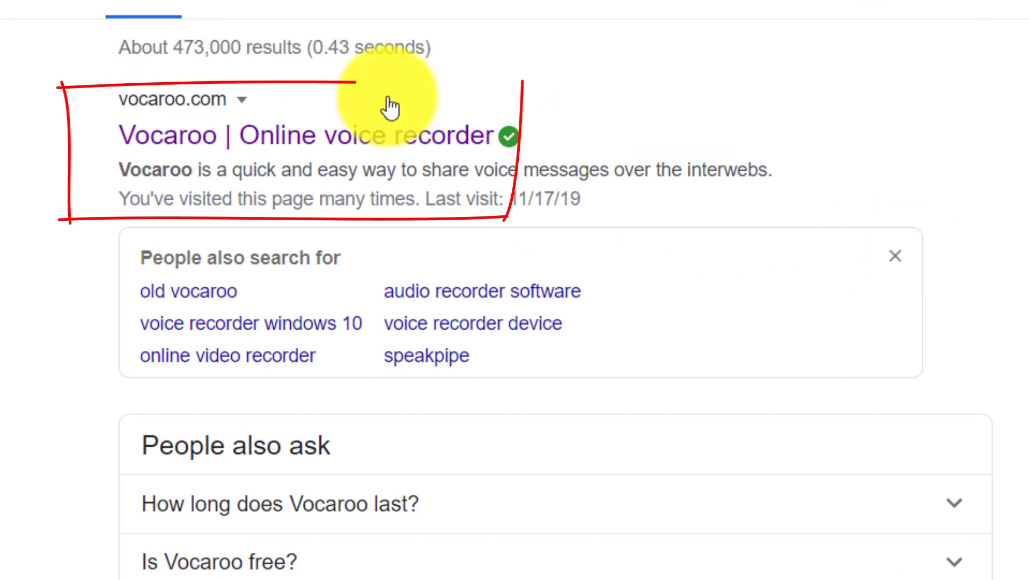
- Open the Vocaroo online voice recorder from the search results and record a voice message of about 37 seconds
click(266, 144)
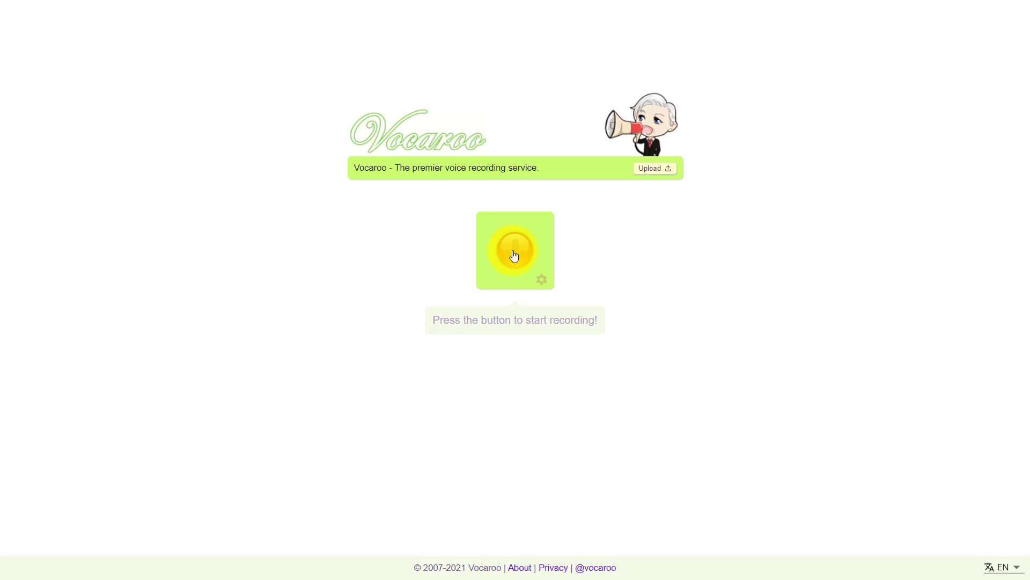
click(514, 255)
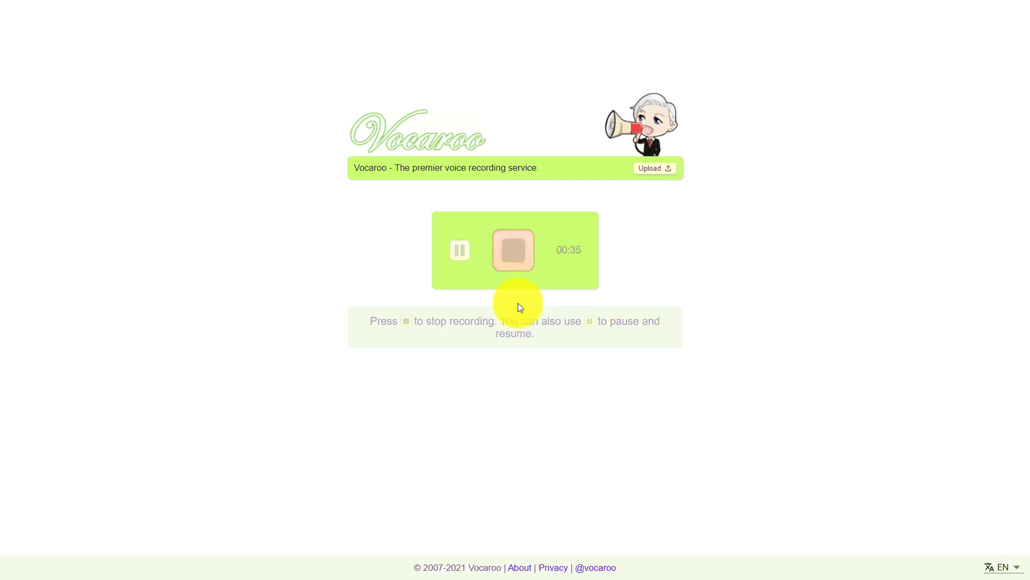
click(516, 249)
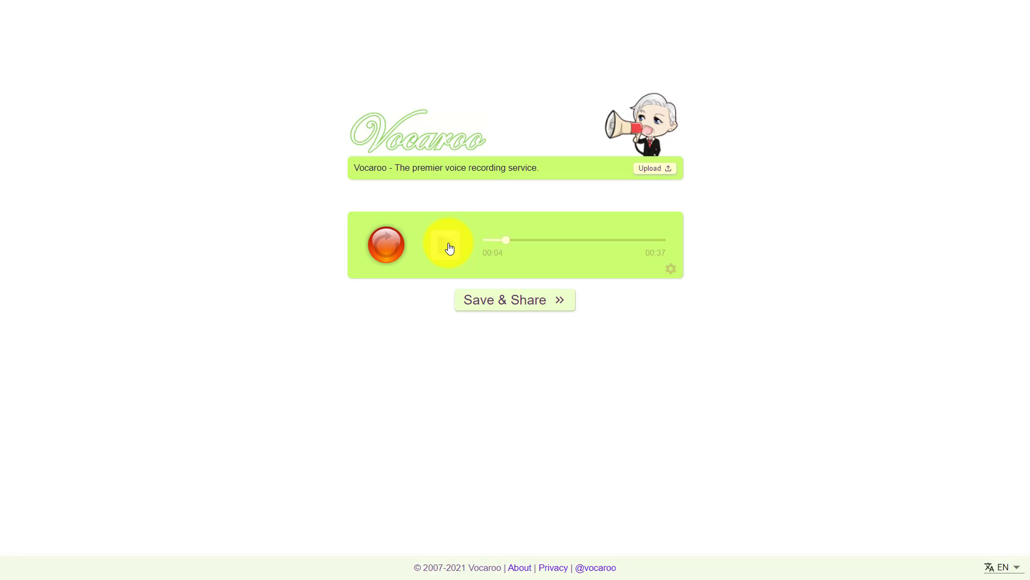
- Save the voice recording for sharing and select its full share link
click(506, 294)
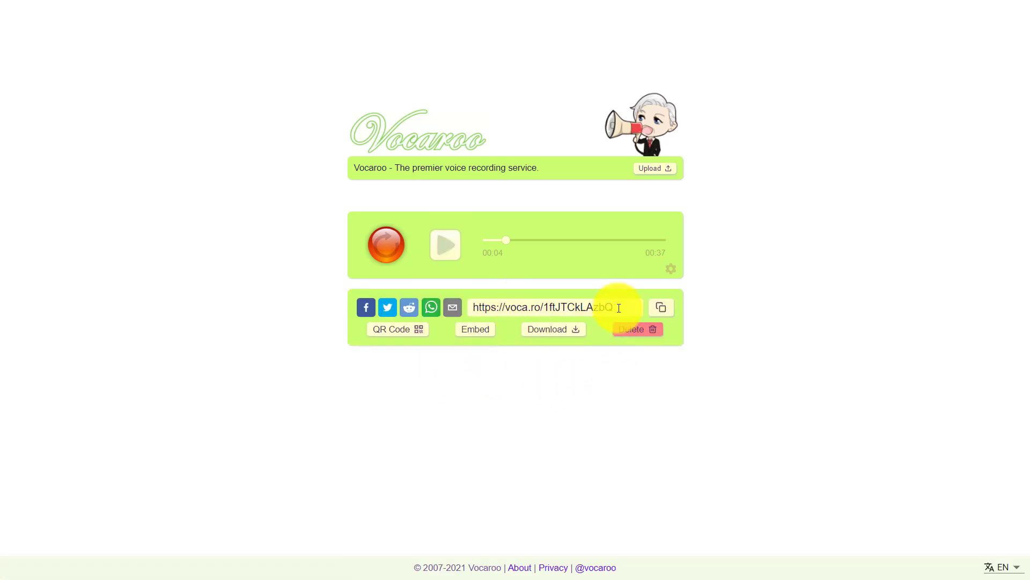
click(618, 308)
click(489, 305)
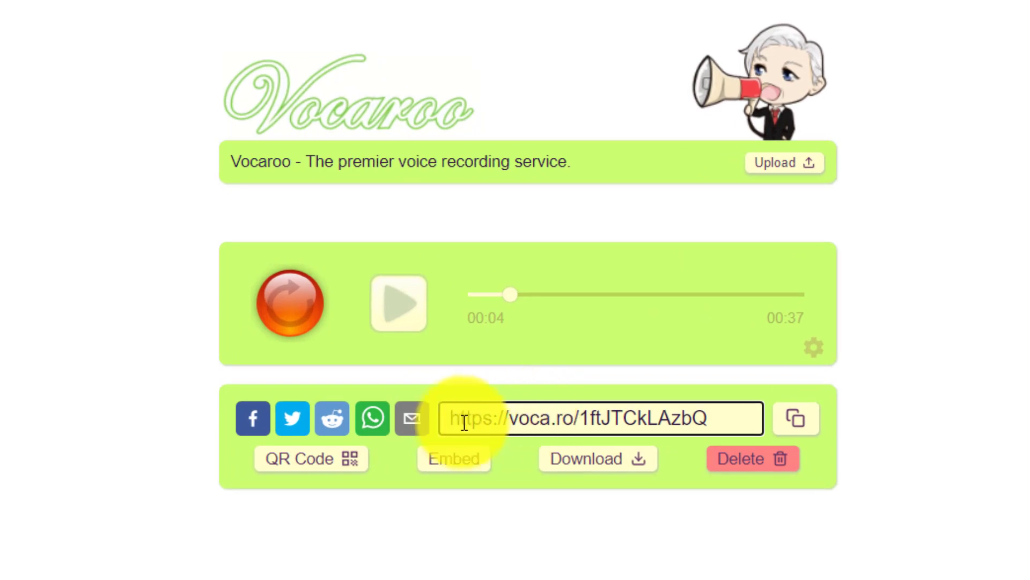
drag(451, 416, 693, 421)
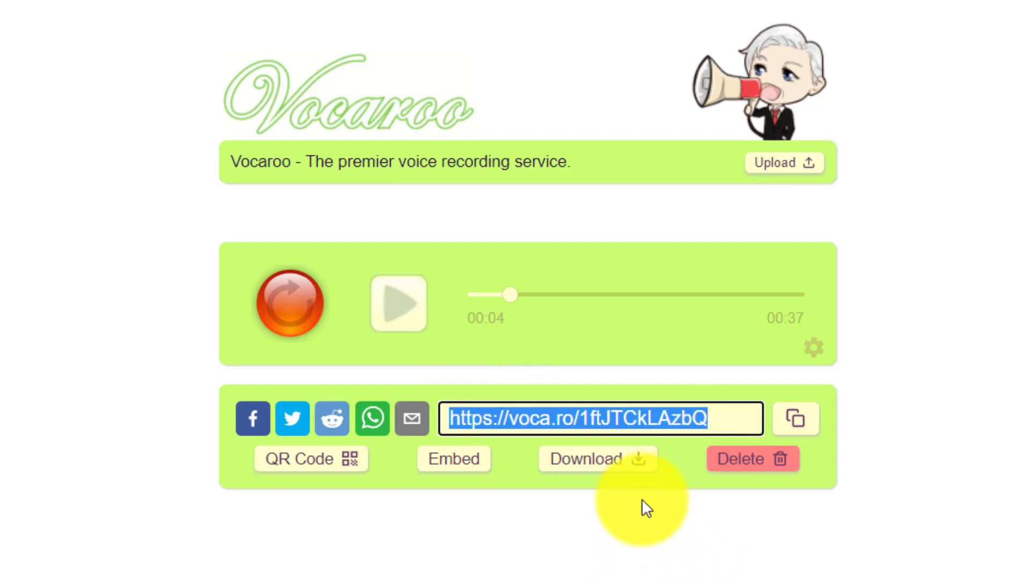
- Download the voice recording as an MP3 and open the downloaded file
click(636, 462)
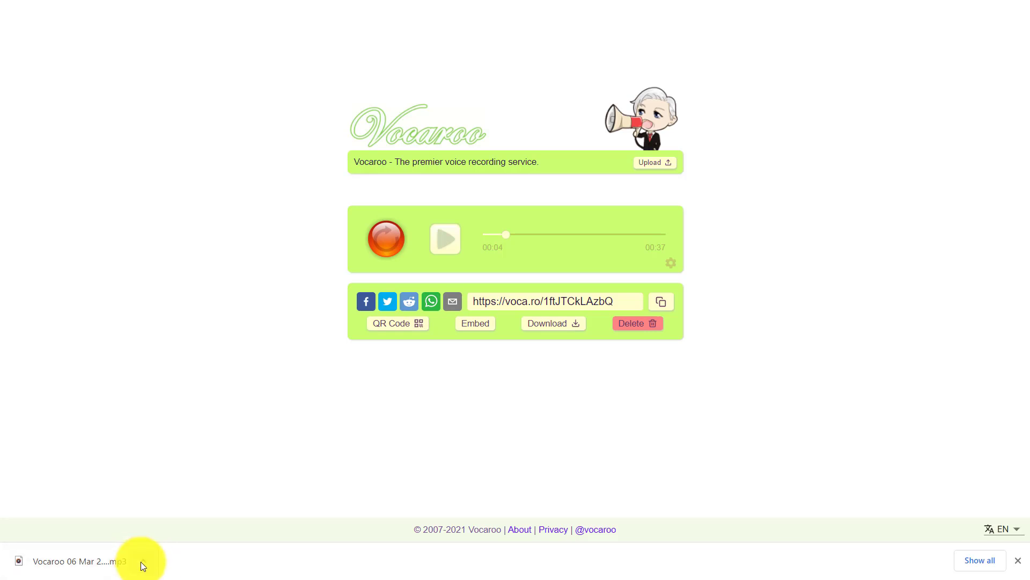
click(141, 561)
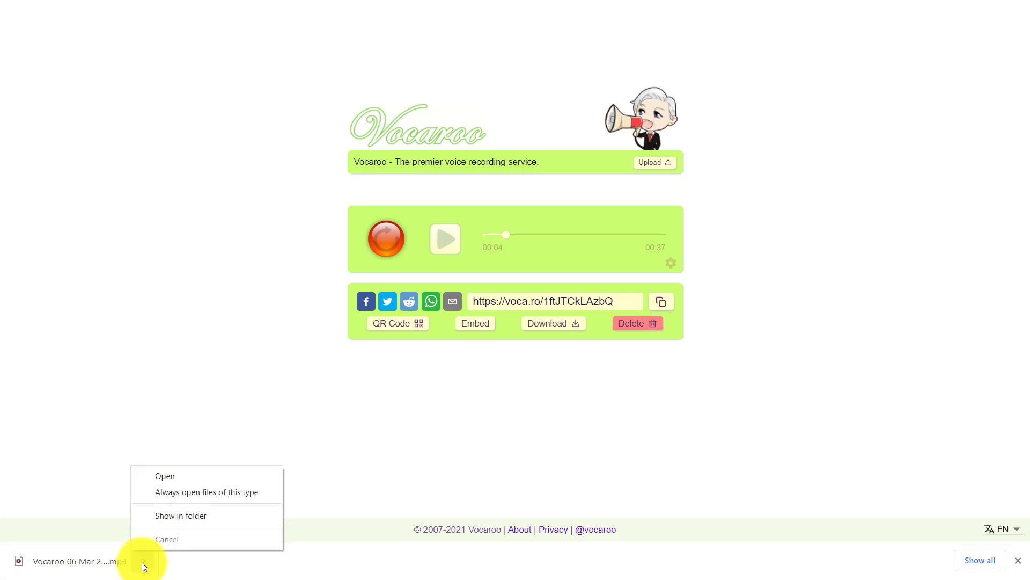
click(161, 478)
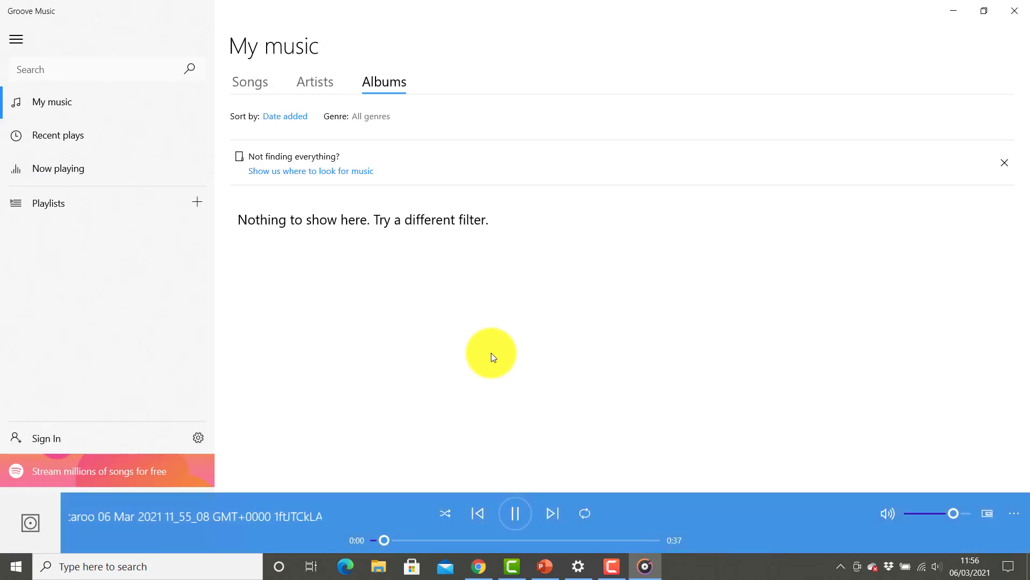
- Pause the playback in Groove Music, return to Vocaroo and copy the recording's share link to the clipboard
click(514, 517)
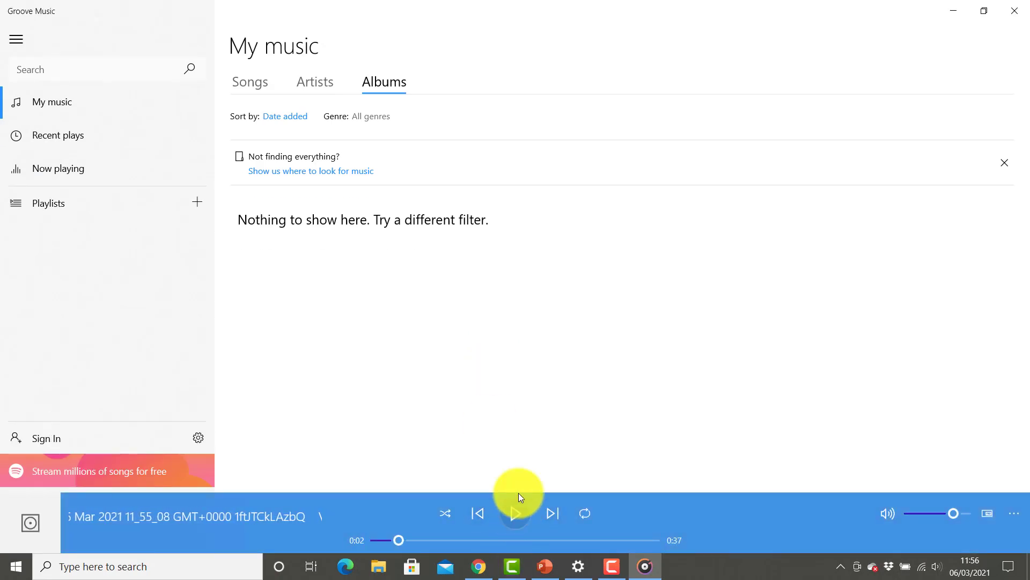
click(954, 12)
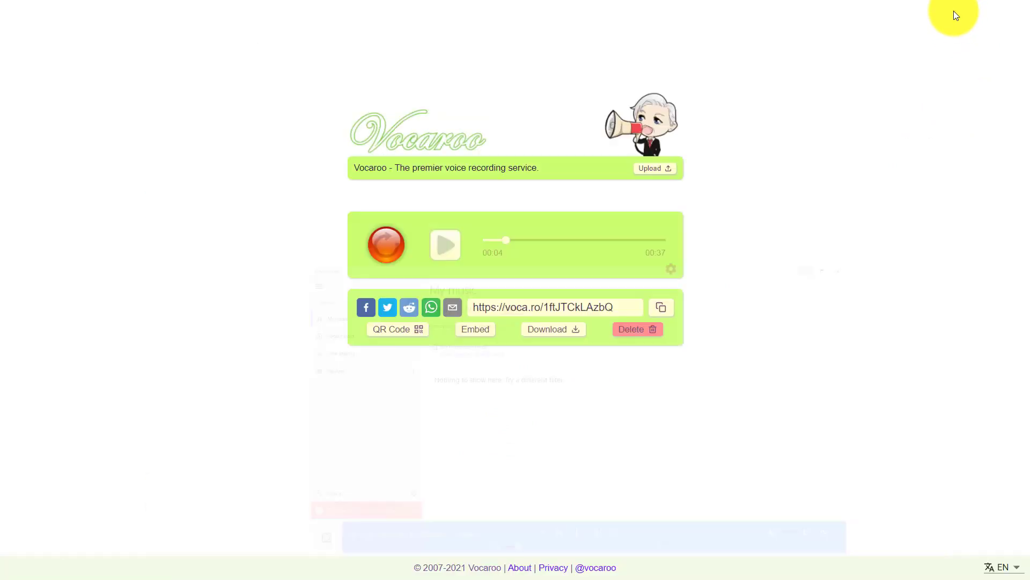
click(663, 308)
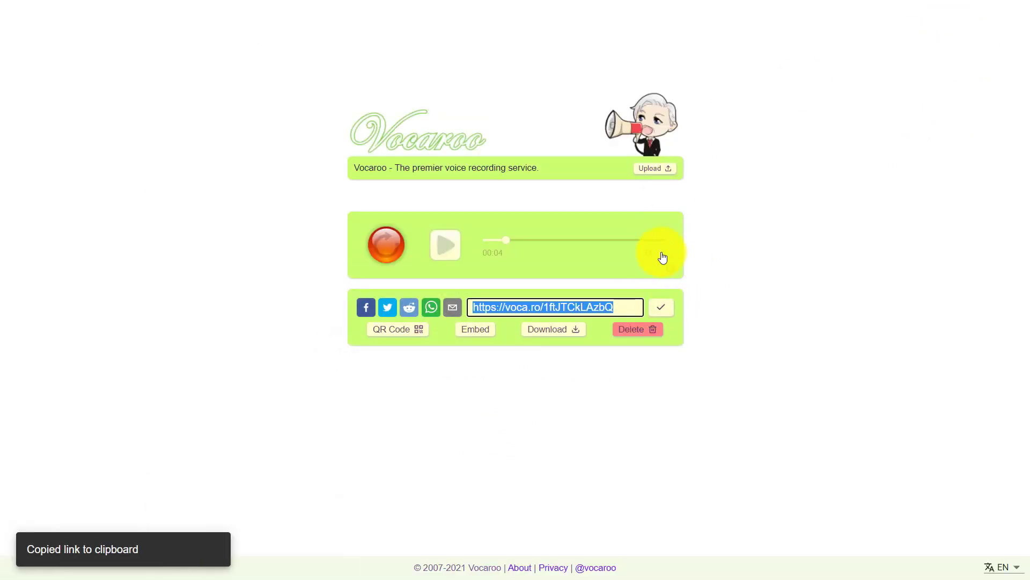
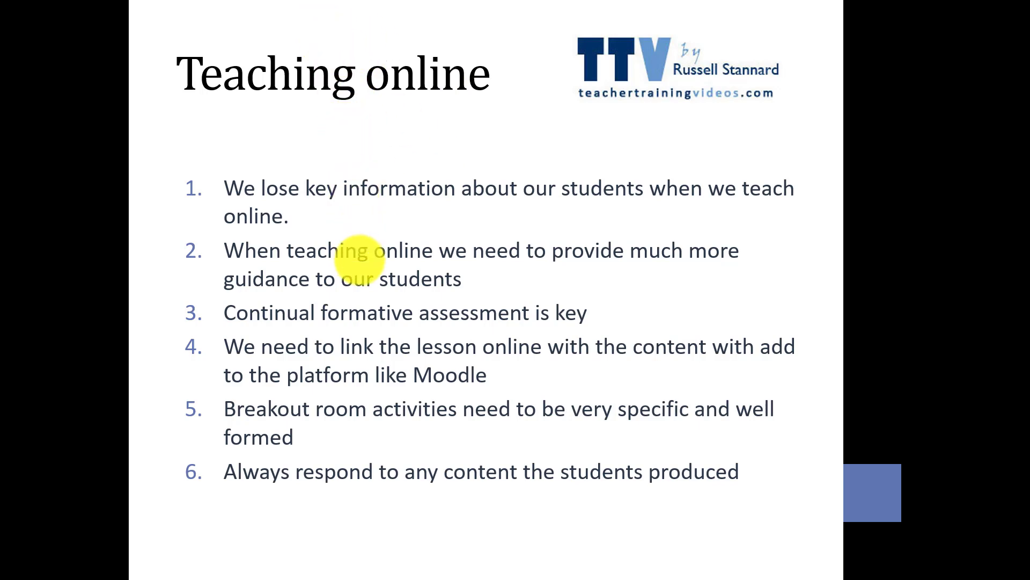
- Switch from the slideshow to the Screencast-O-Matic page in Chrome and launch the free recorder, allowing Screencast-O-Matic Launcher v2.0 to open
key(super)
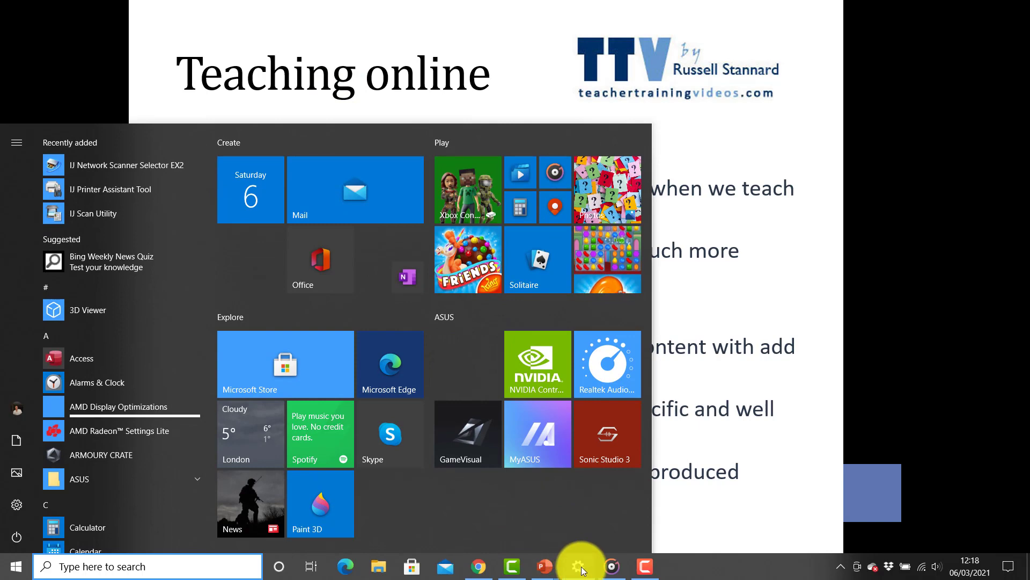
click(479, 570)
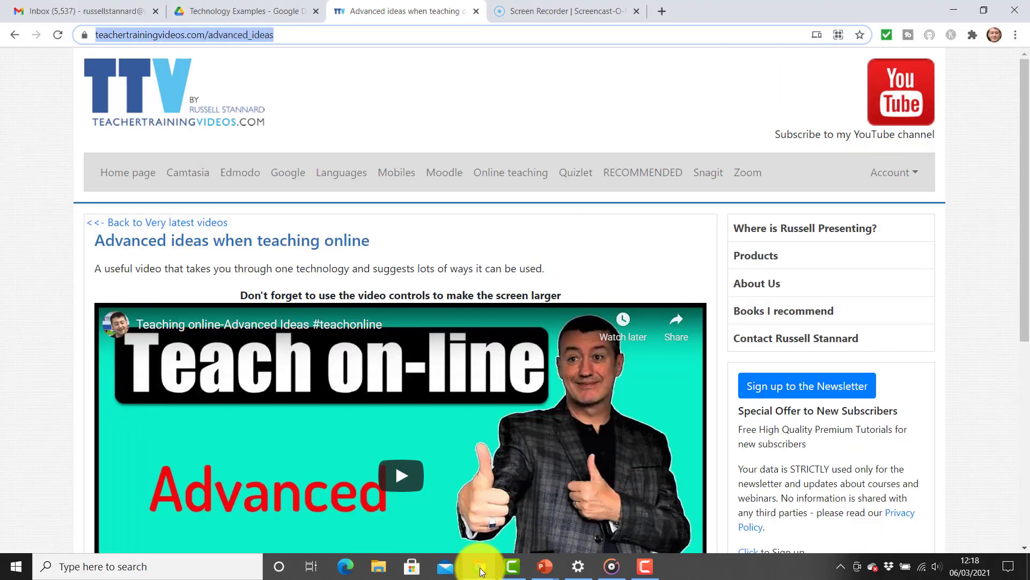
click(529, 11)
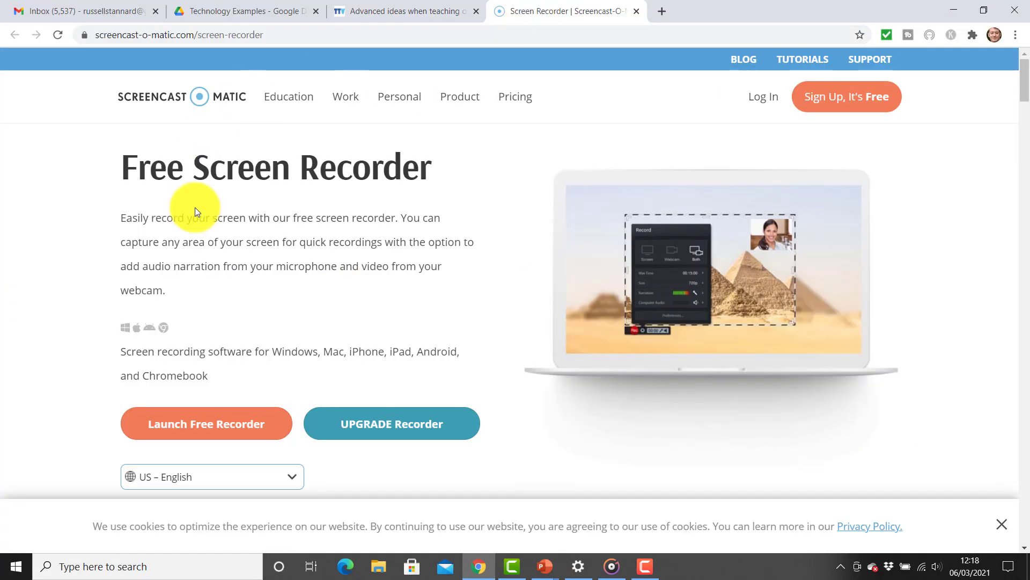
click(206, 426)
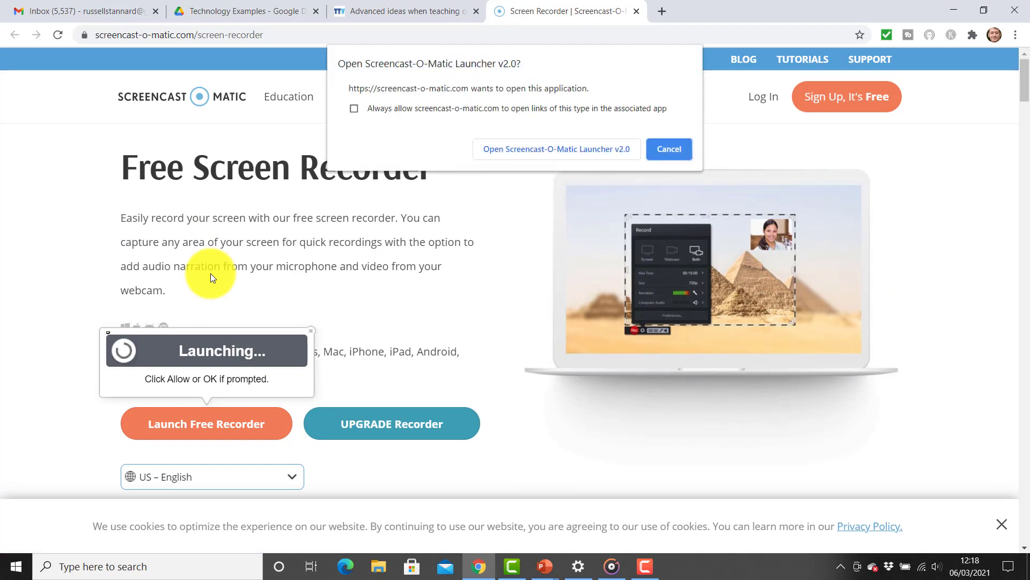
click(508, 157)
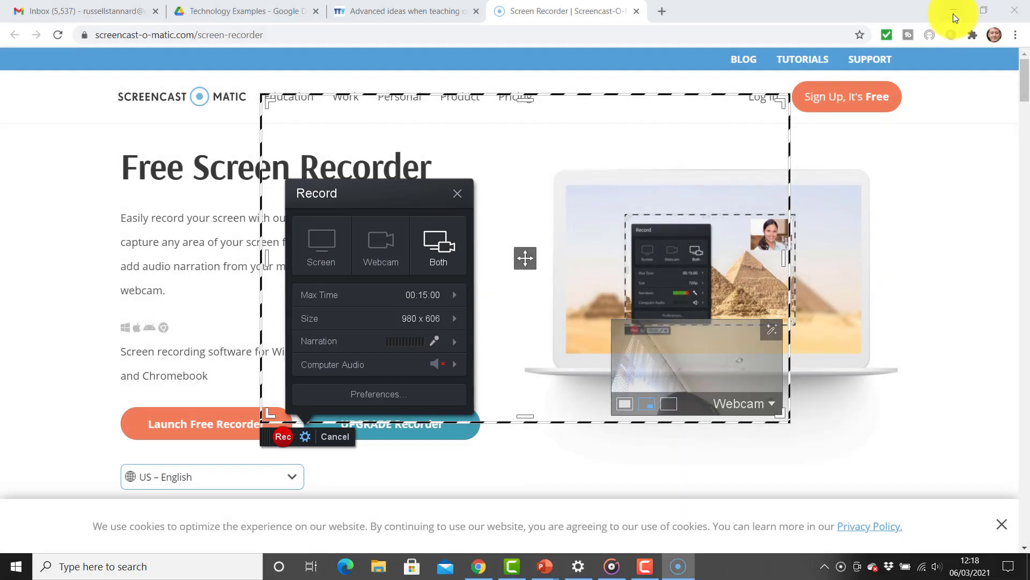
- Minimize the browser and resize the recording frame around the Teaching online slide to about 1288 x 866
click(953, 10)
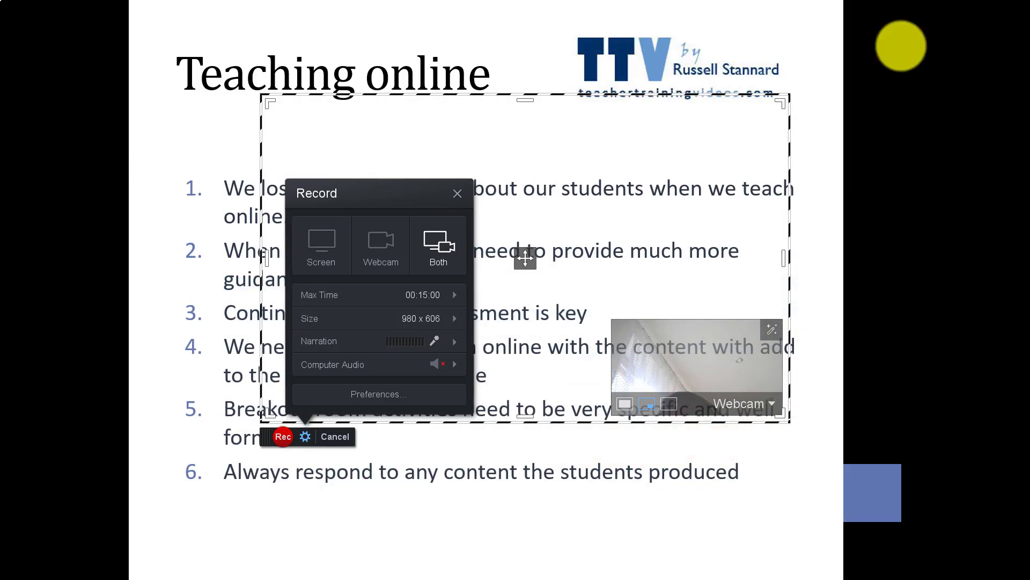
drag(527, 99, 527, 54)
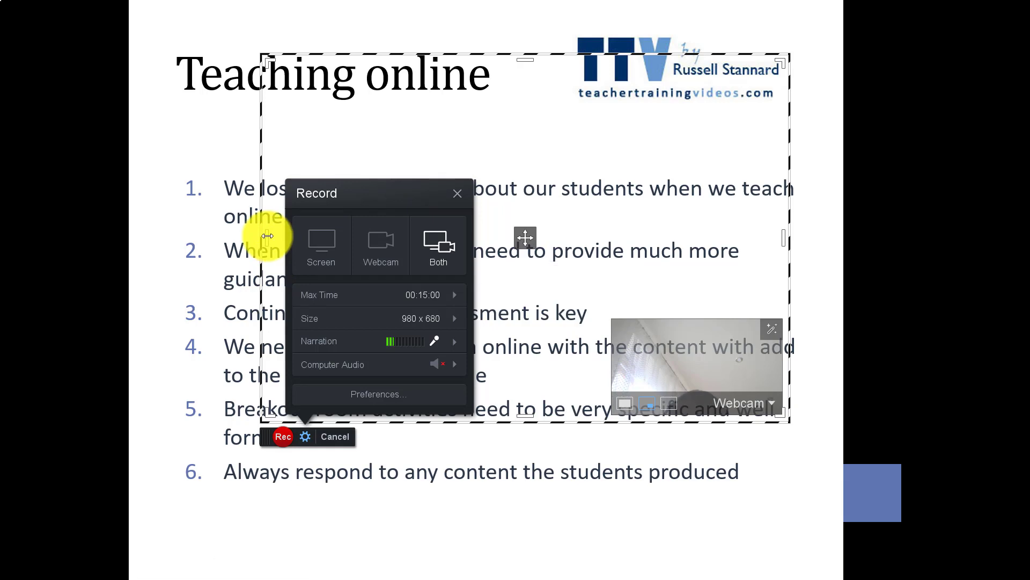
drag(267, 236, 134, 234)
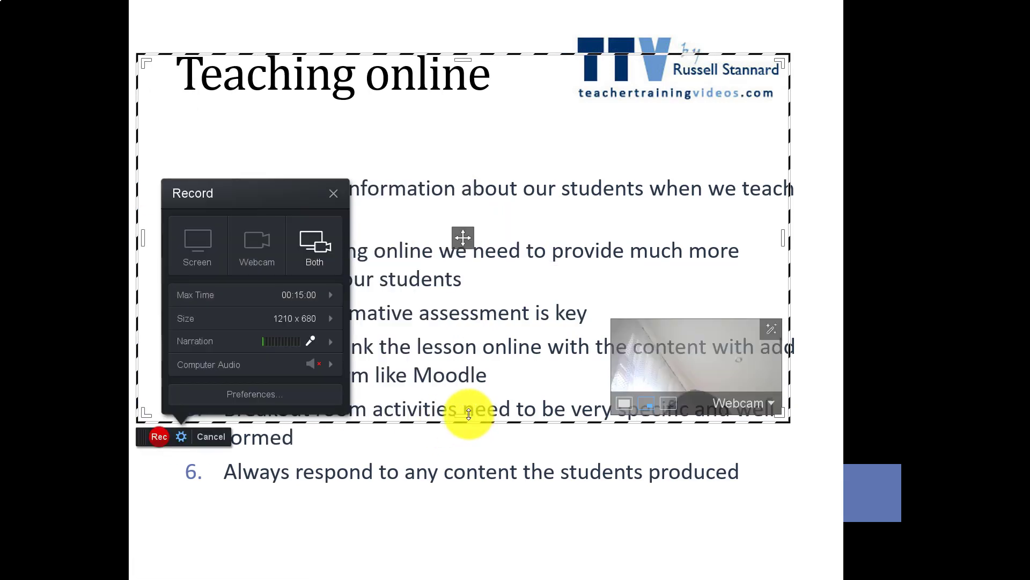
drag(470, 420, 463, 518)
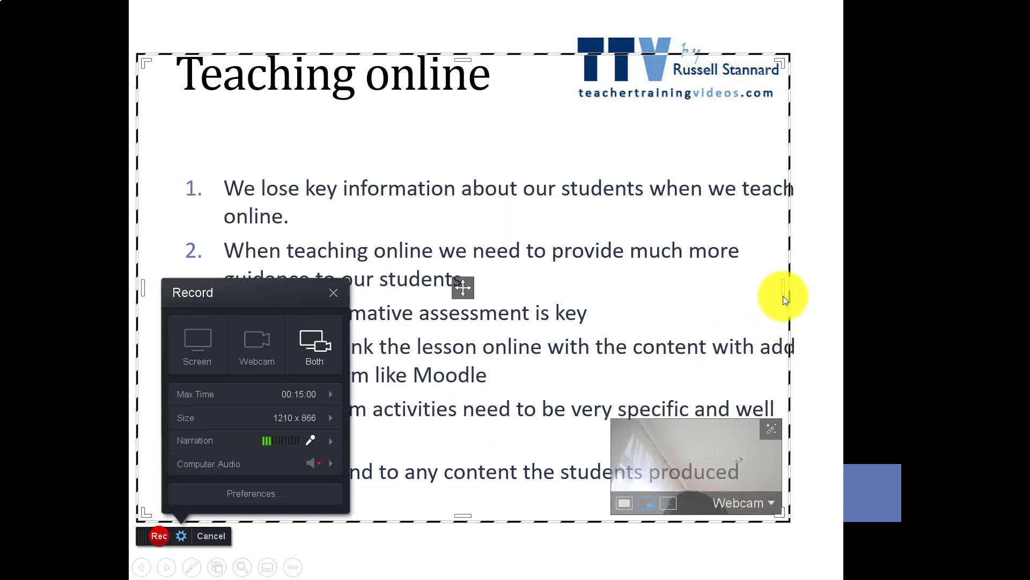
drag(783, 290, 826, 293)
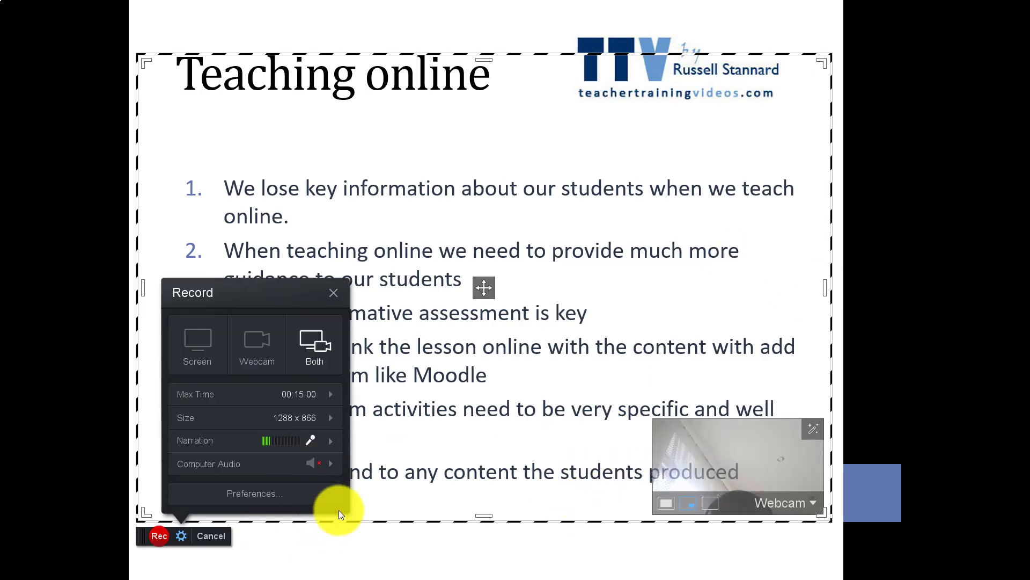
- Set the recorder to capture the screen only and extend the frame upward to about 1288 x 908 to include the slide's logo
key(super)
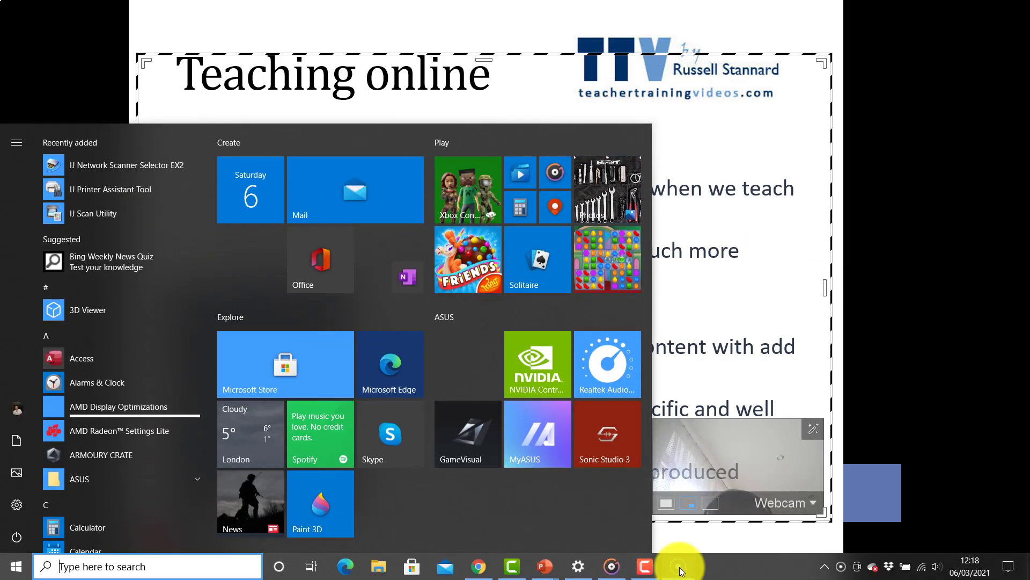
click(678, 566)
key(super)
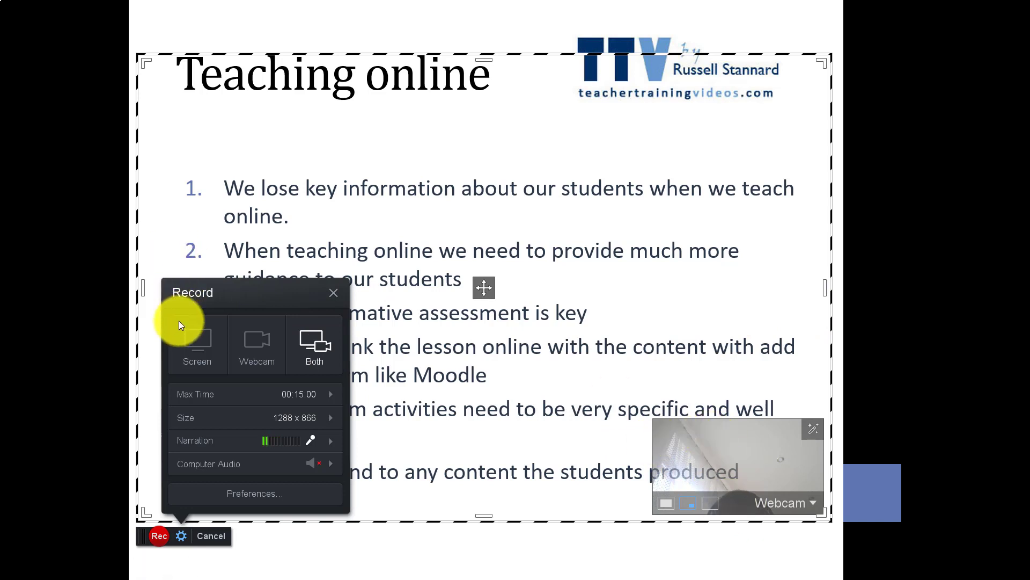
click(201, 336)
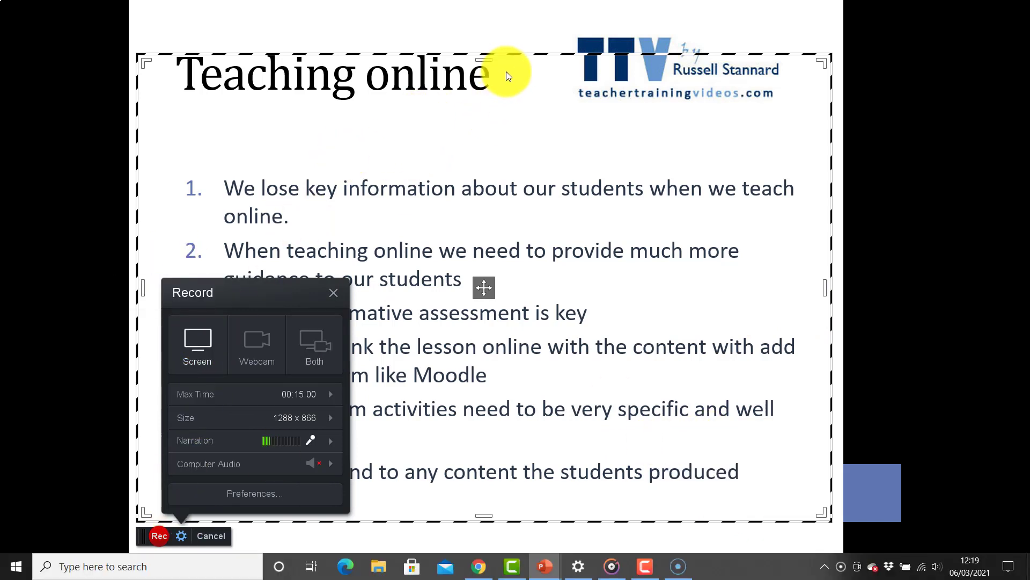
drag(487, 55, 480, 31)
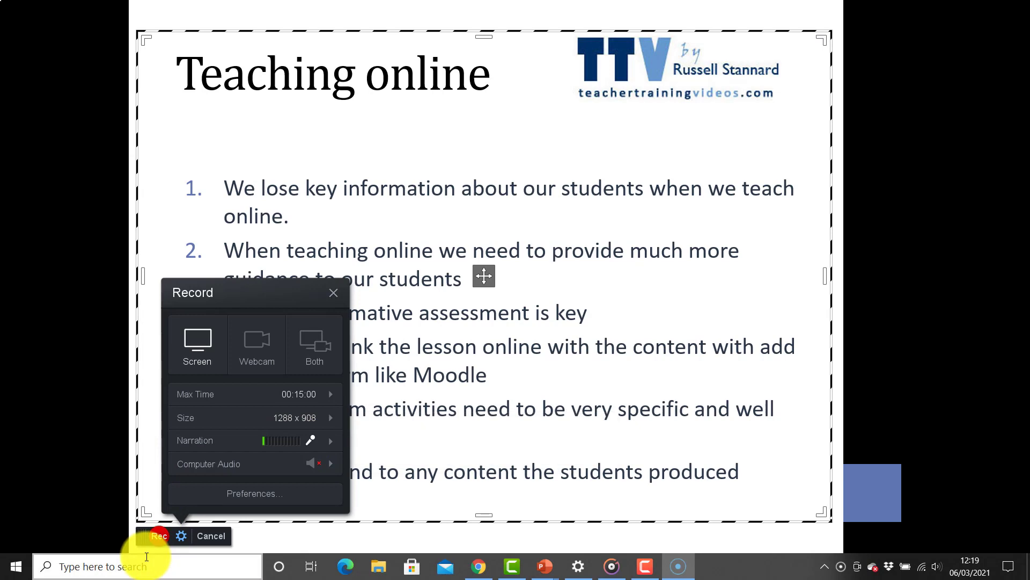
- Record the Teaching online slide with narration for about 48 seconds, pause it and finish the recording
click(154, 536)
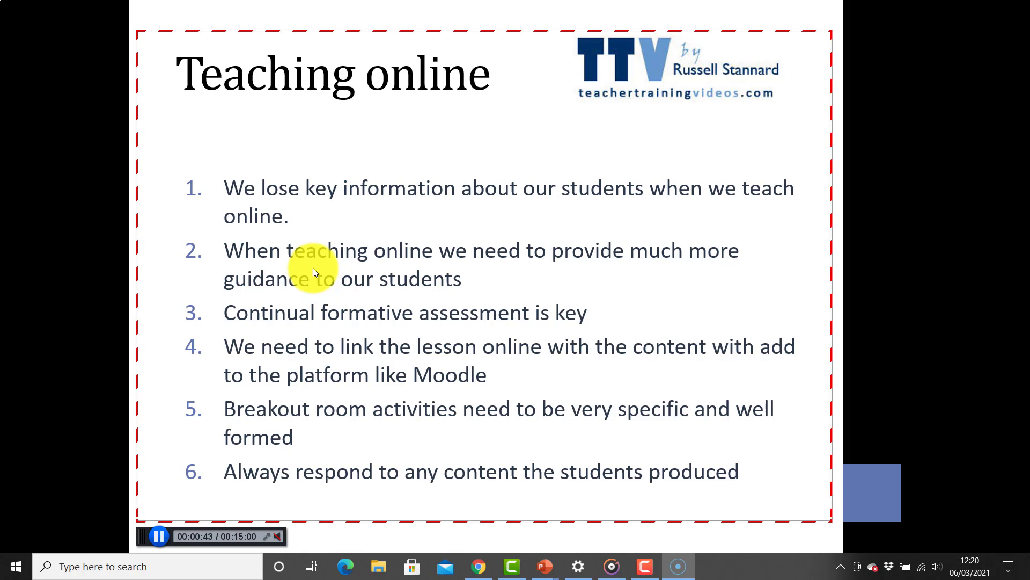
click(160, 533)
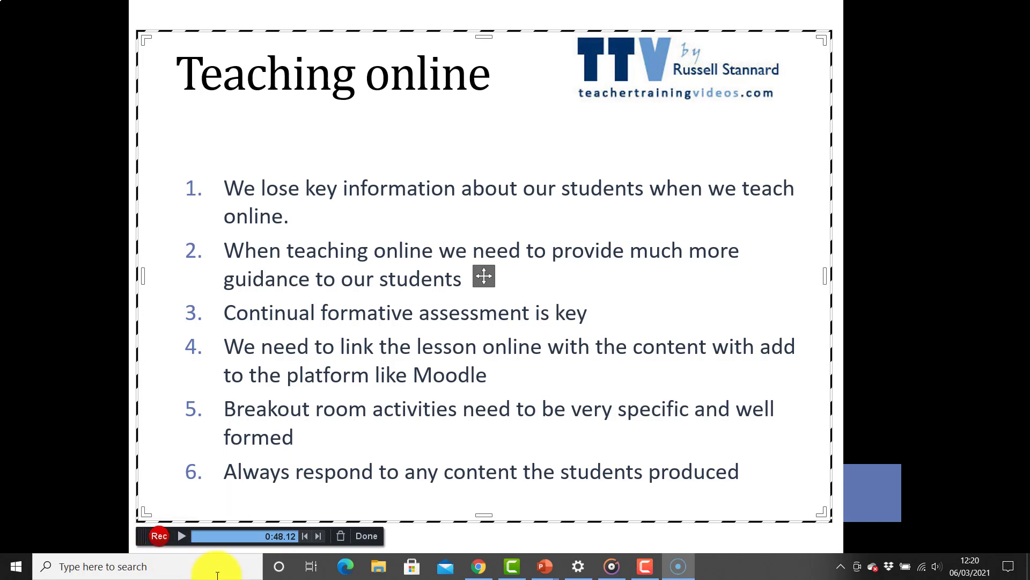
click(364, 536)
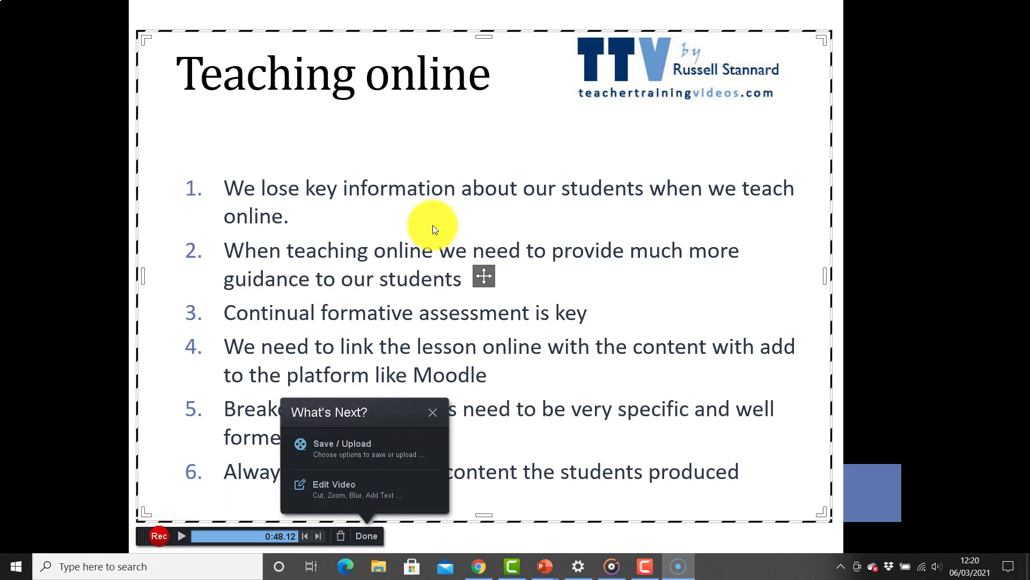
- Choose to save or upload the finished screen recording and play it back from the start
click(339, 446)
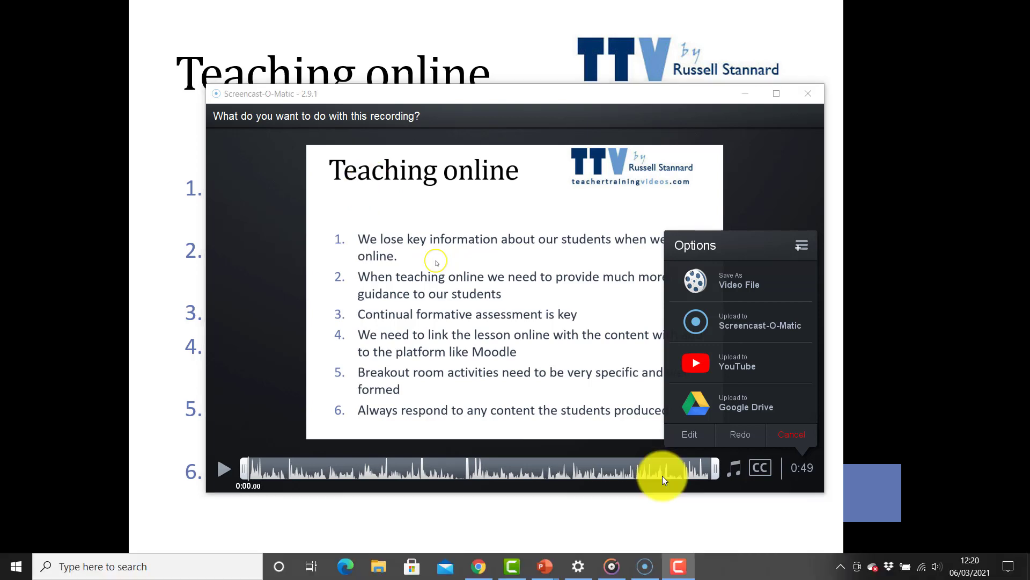
click(220, 469)
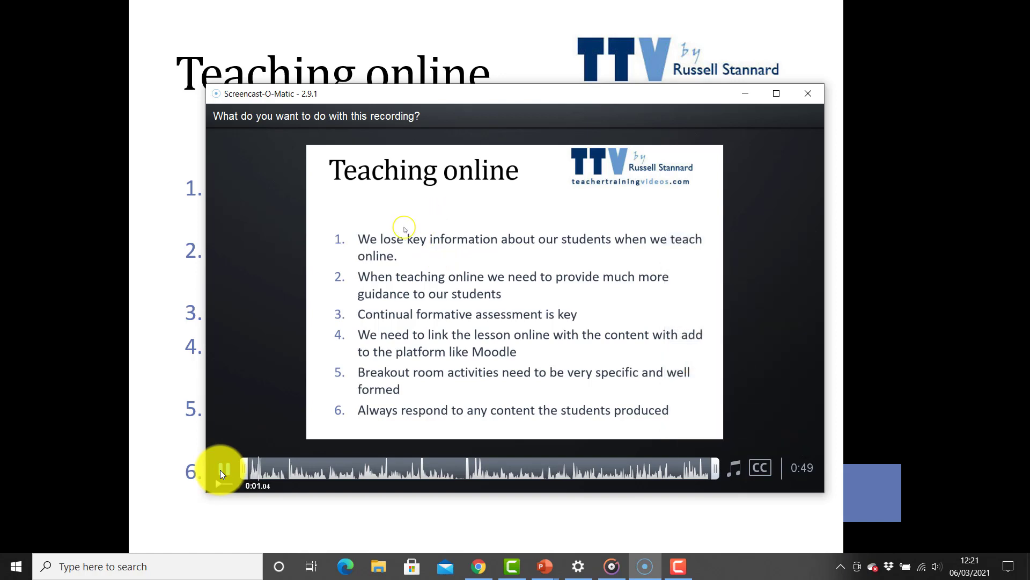